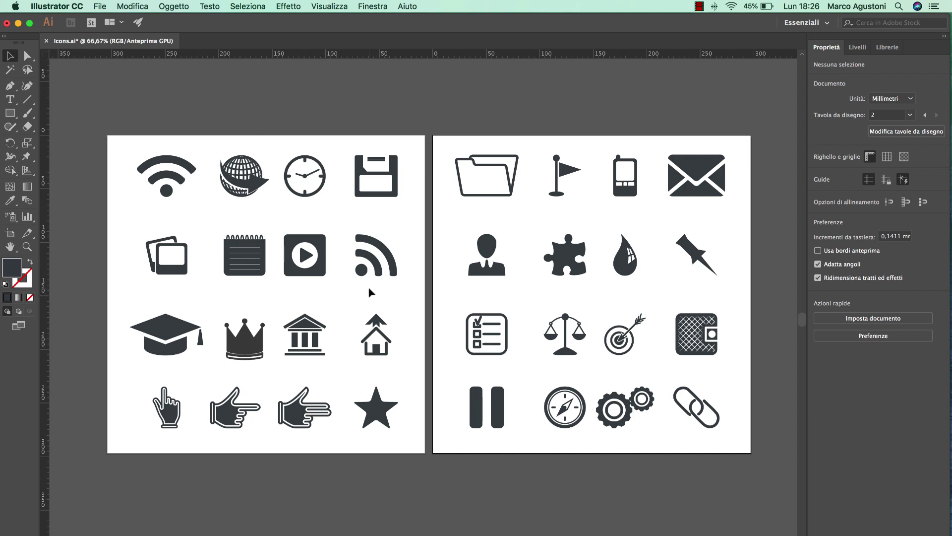
Step: In Esporta per schermi, set an artboard range excluding artboard 2, then open the Asset Export panel from Risorse
left_click(99, 6)
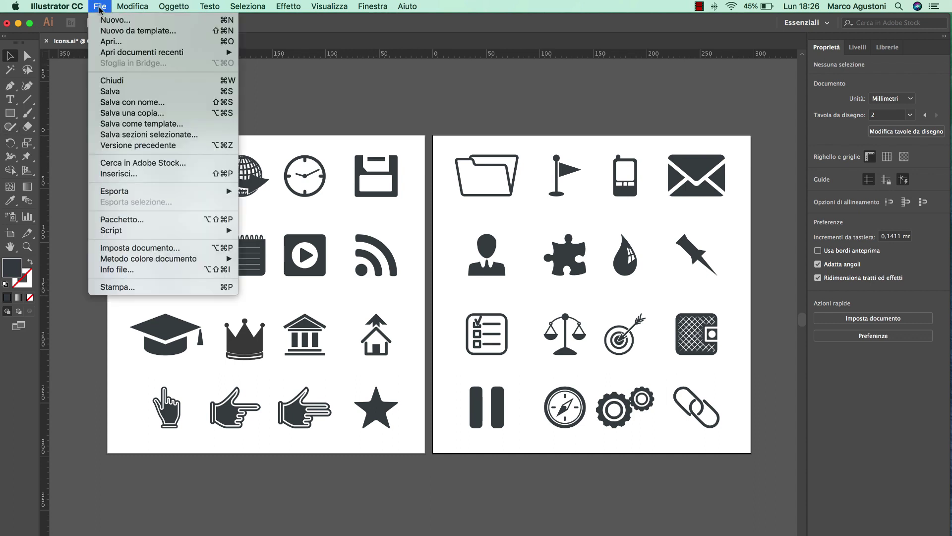
left_click(260, 189)
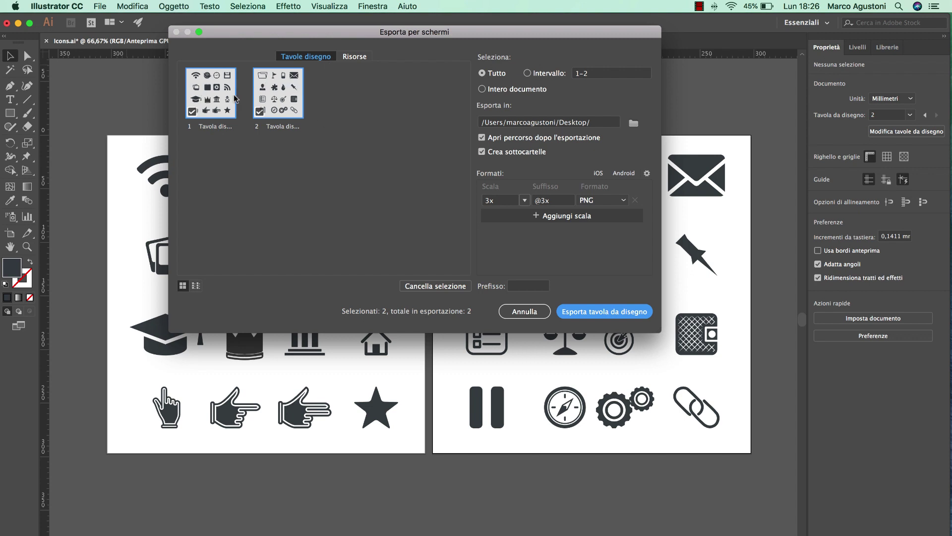
left_click(292, 105)
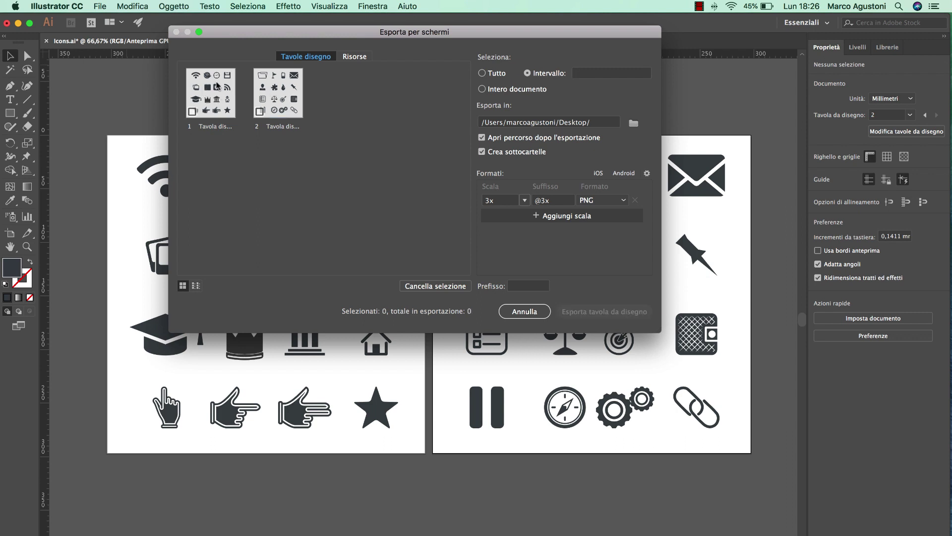
left_click(260, 111)
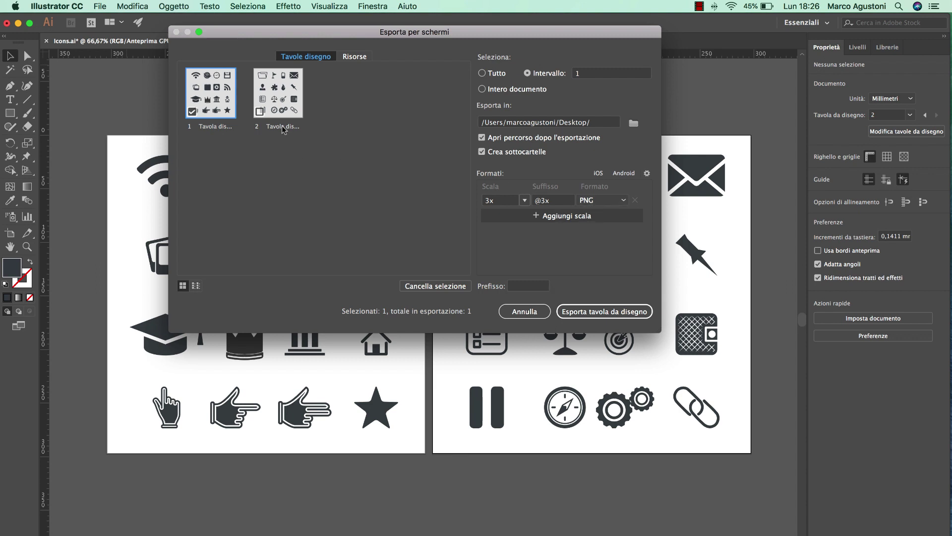
left_click(354, 57)
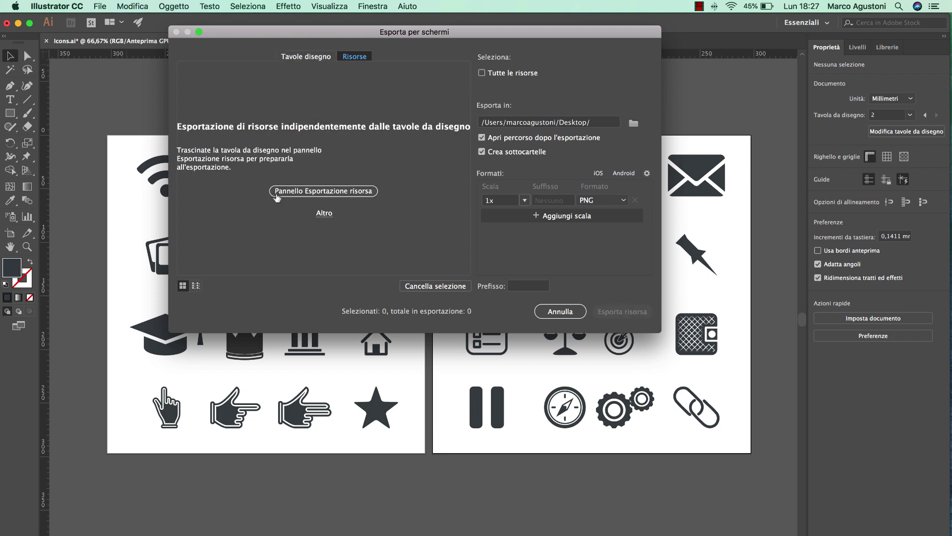
left_click(319, 197)
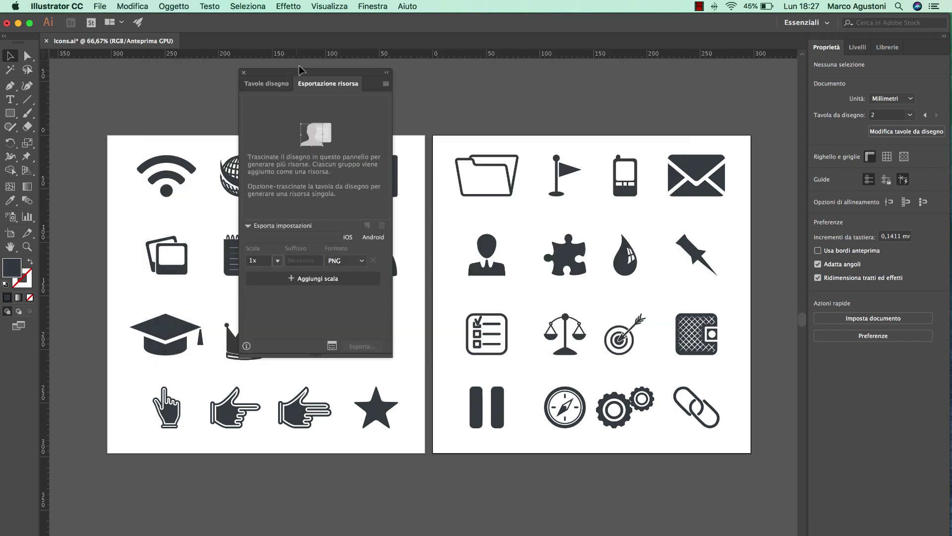
Step: Move the Asset Export panel aside and marquee-select the folder icon on the right artboard
left_click_drag(299, 68, 222, 76)
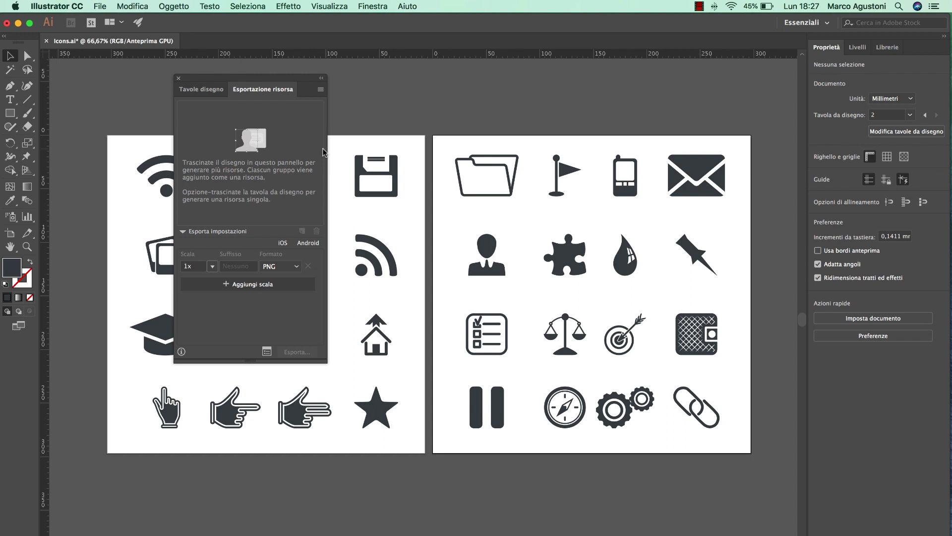
left_click_drag(460, 138, 513, 192)
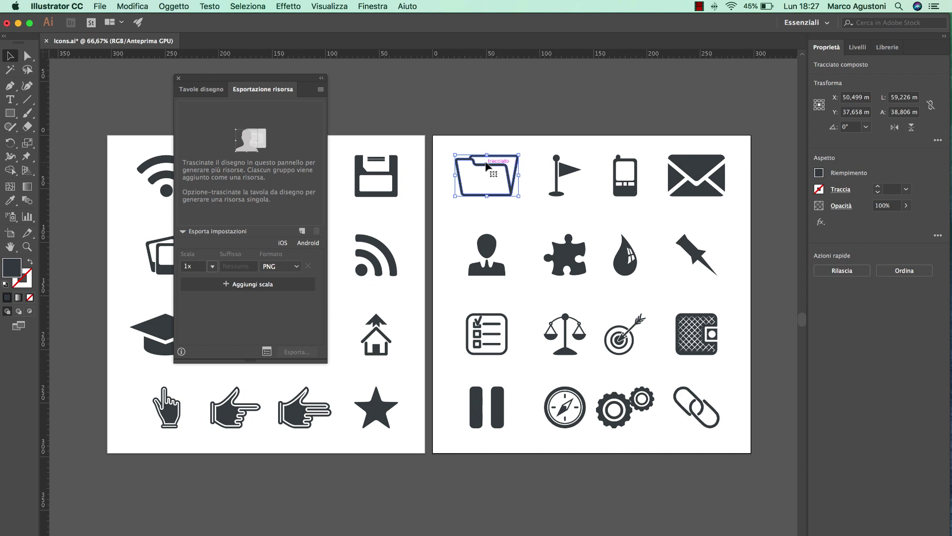
Step: Add the folder icon as an export asset named 'cartella'
left_click_drag(486, 165, 251, 153)
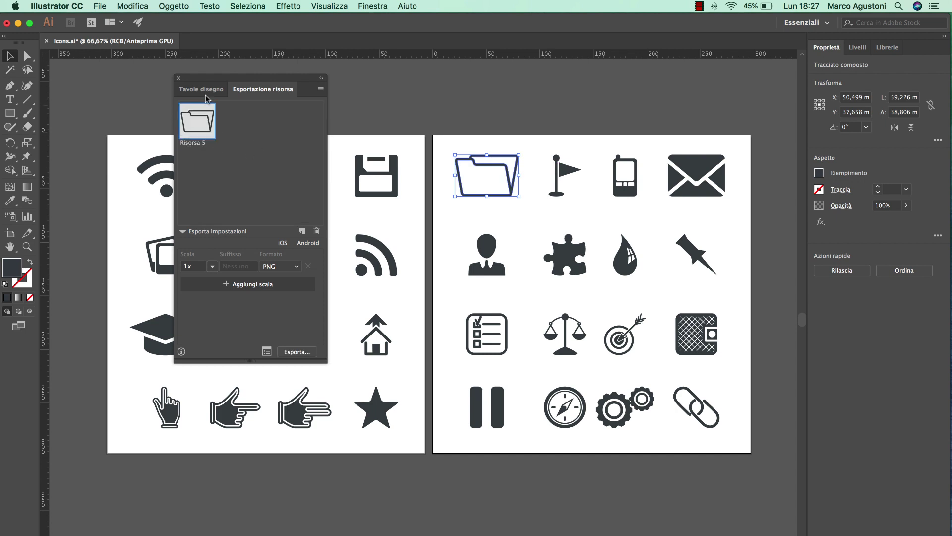
double_click(198, 144)
type("cartella")
left_click(222, 163)
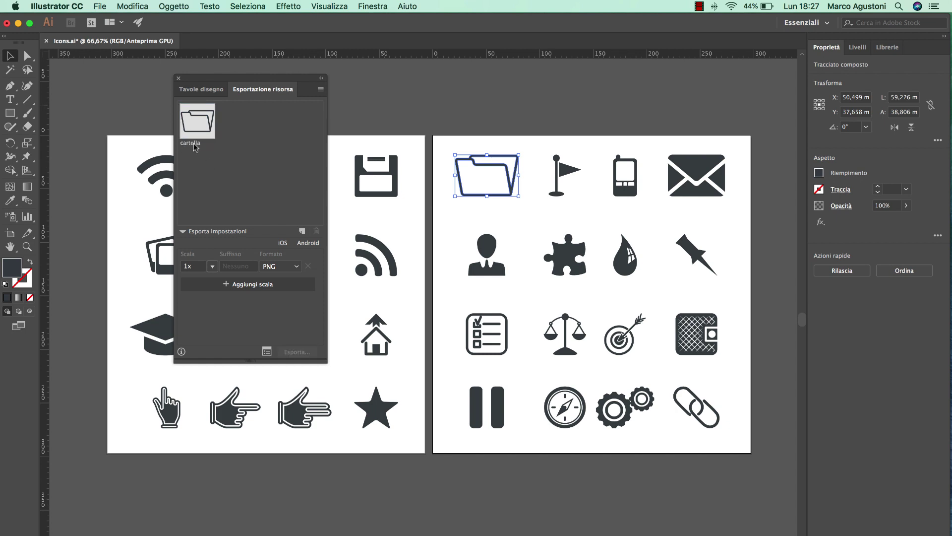
left_click(211, 121)
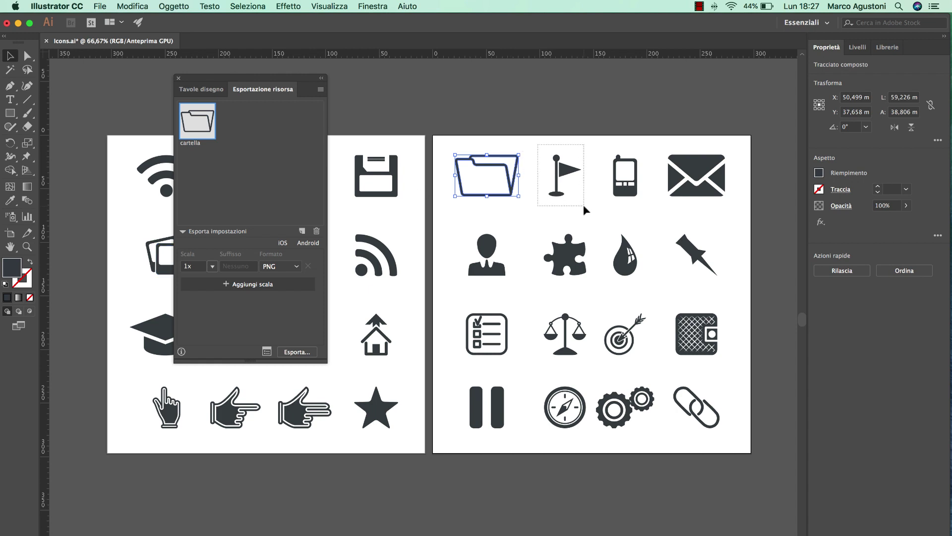
Step: Add the flag icon as an asset named 'bandiera', then deselect everything
left_click_drag(566, 175, 259, 132)
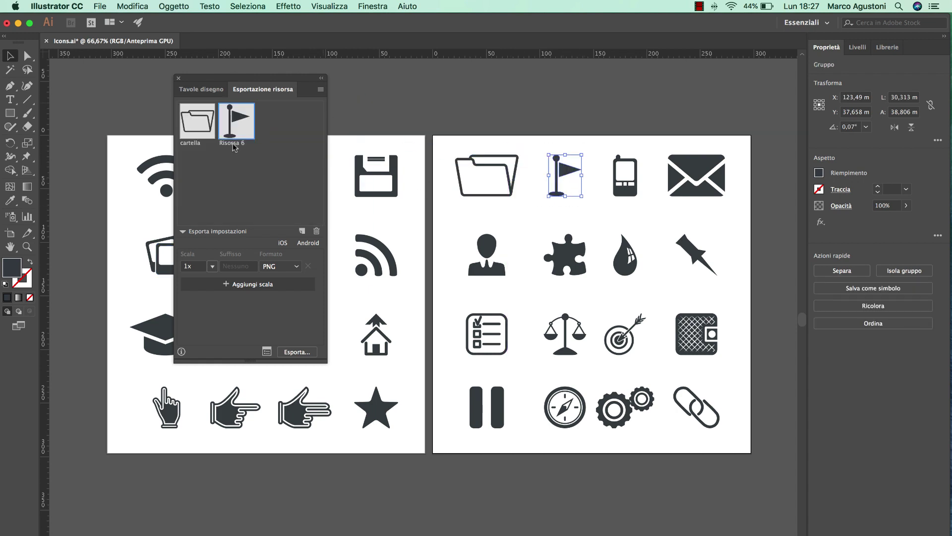
type("bamdiera")
key("Left")
key("Left")
key("Left")
key("BackSpace")
type("n")
key("Return")
left_click(201, 124, "shift")
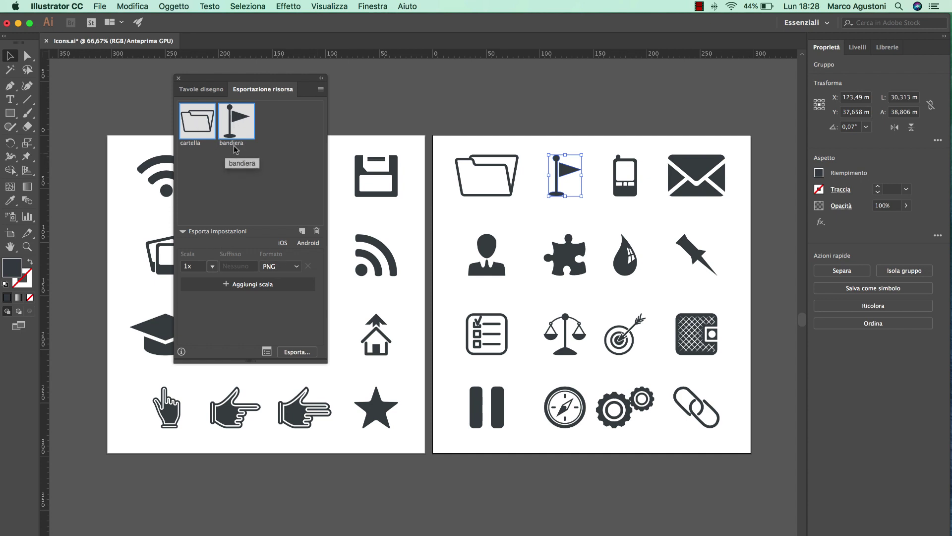
left_click(274, 137)
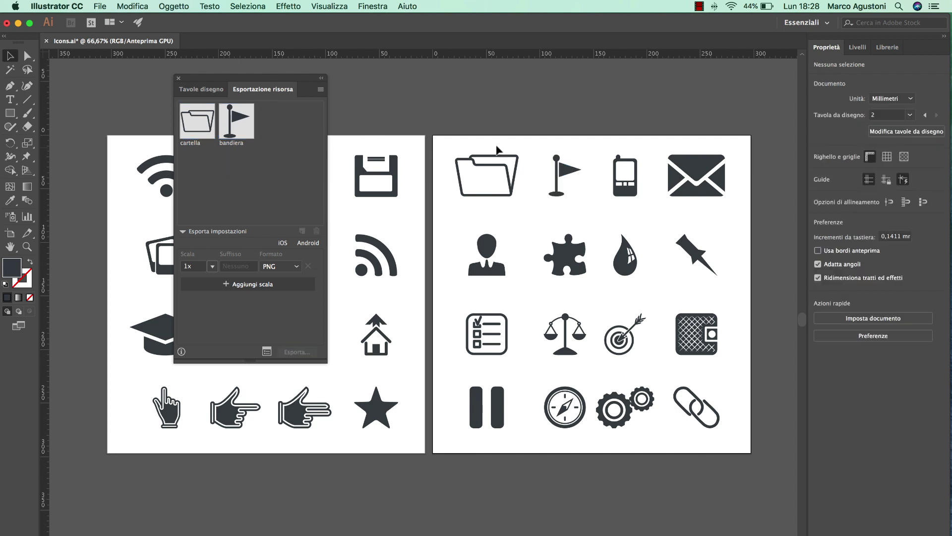
Step: Add the folder, flag, person and puzzle icons as four separate assets plus one combined Risorsa 11
left_click_drag(453, 132, 589, 284)
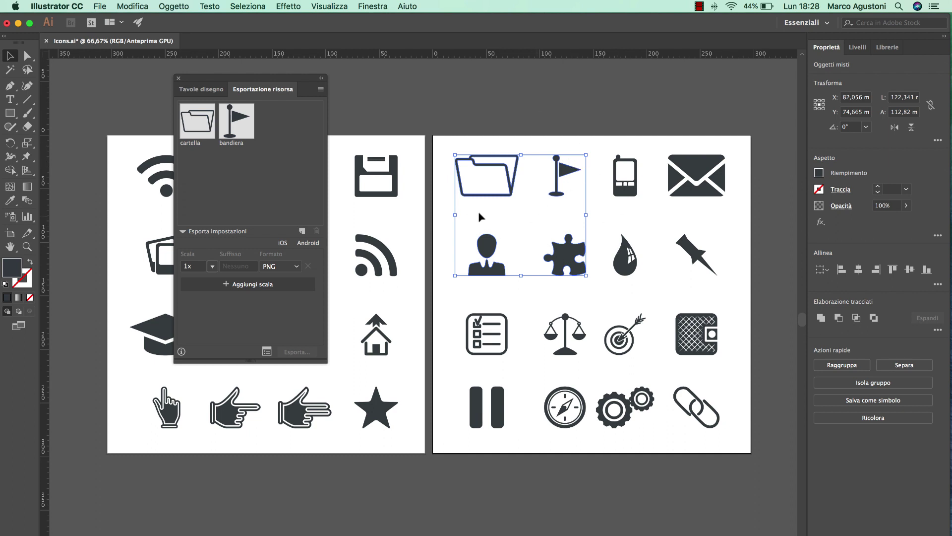
left_click_drag(506, 171, 289, 174)
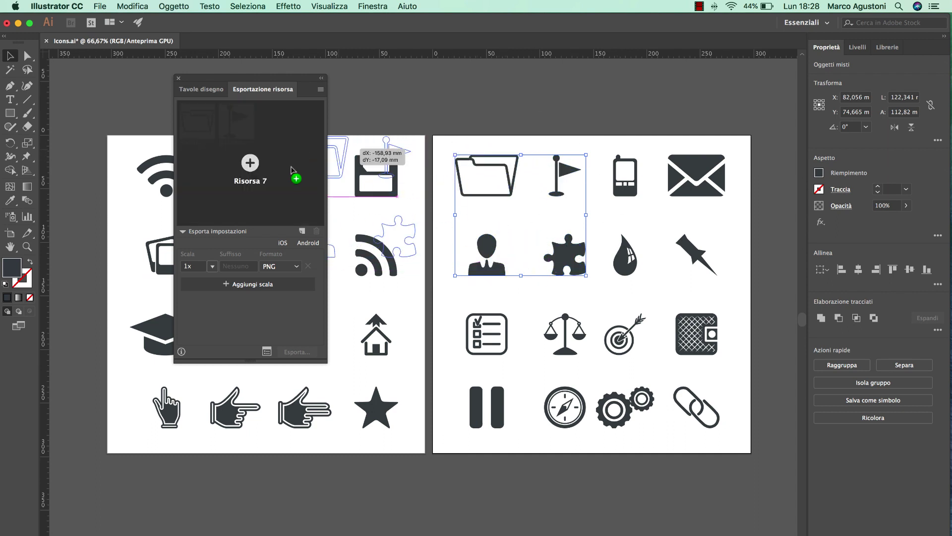
left_click_drag(289, 173, 287, 176)
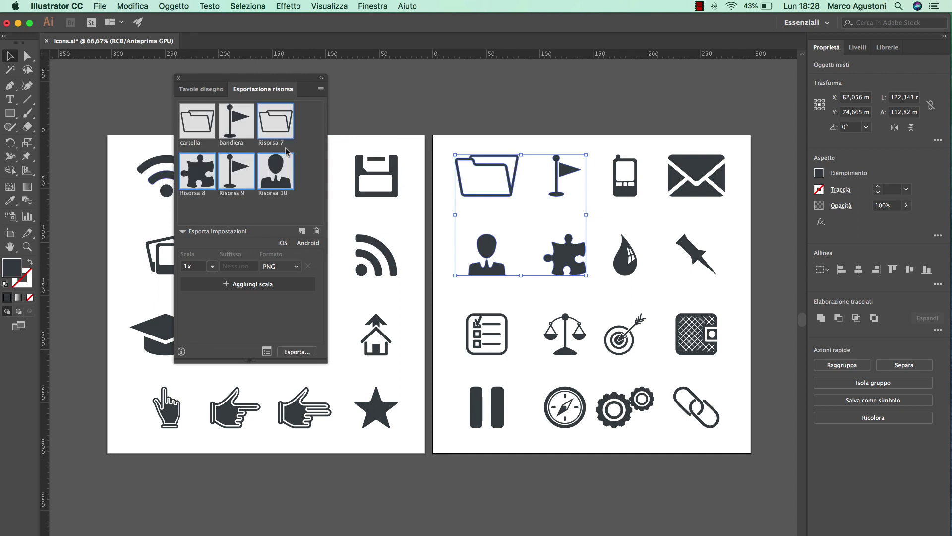
left_click(300, 170)
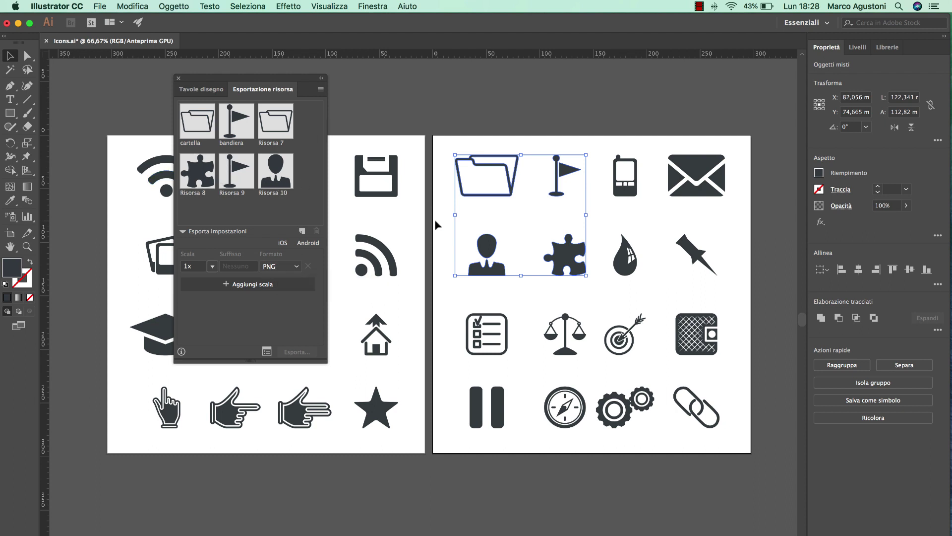
left_click_drag(491, 198, 312, 197)
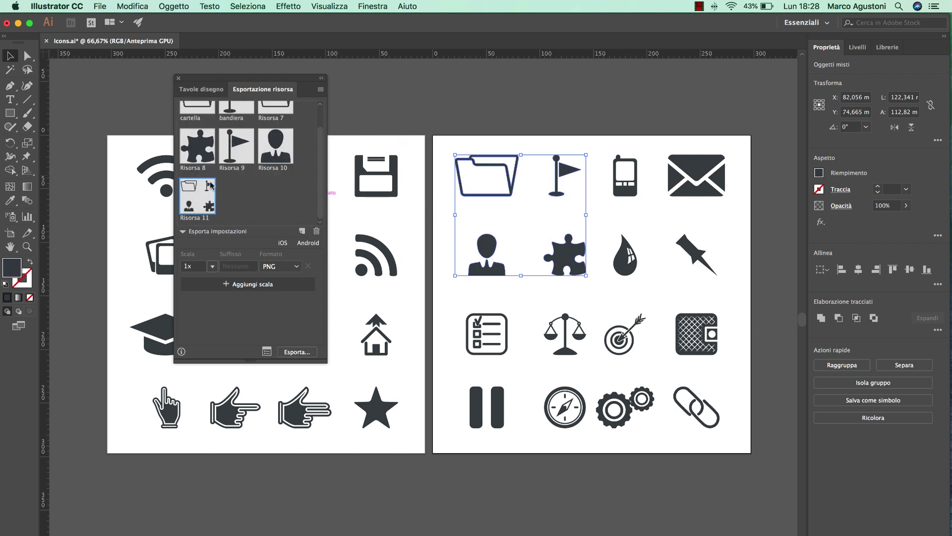
left_click(241, 199)
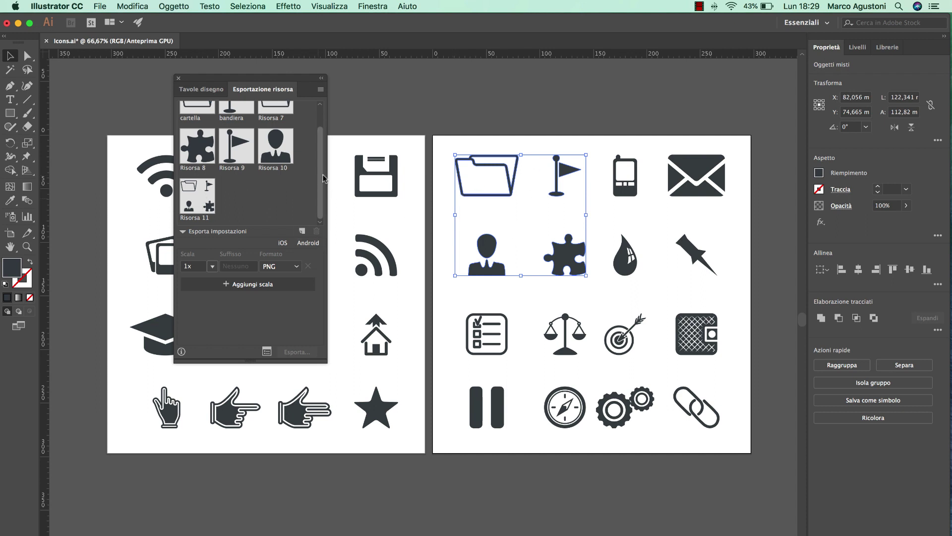
Step: Review the Scala and Formato dropdowns, keeping the export at 1x PNG
scroll(320, 171, "up", 1)
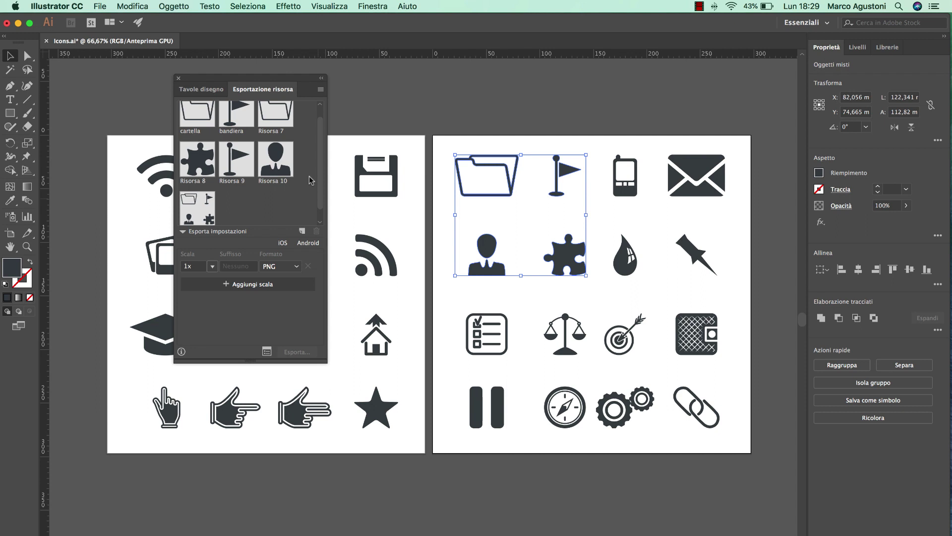
left_click(279, 266)
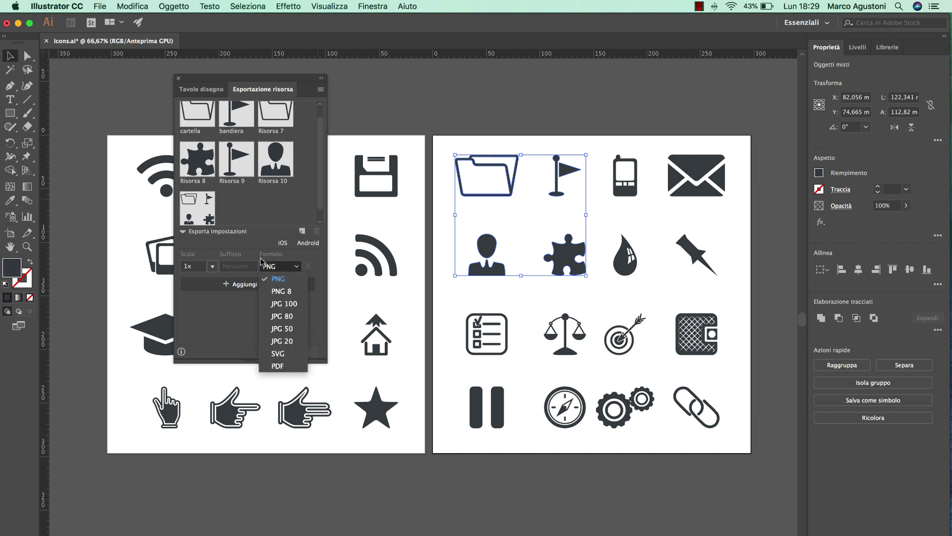
left_click(199, 316)
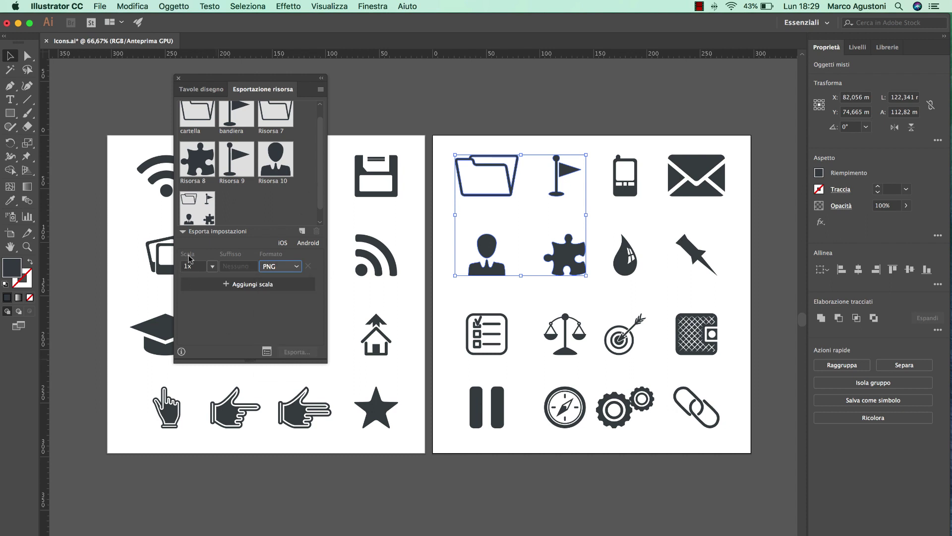
left_click(211, 266)
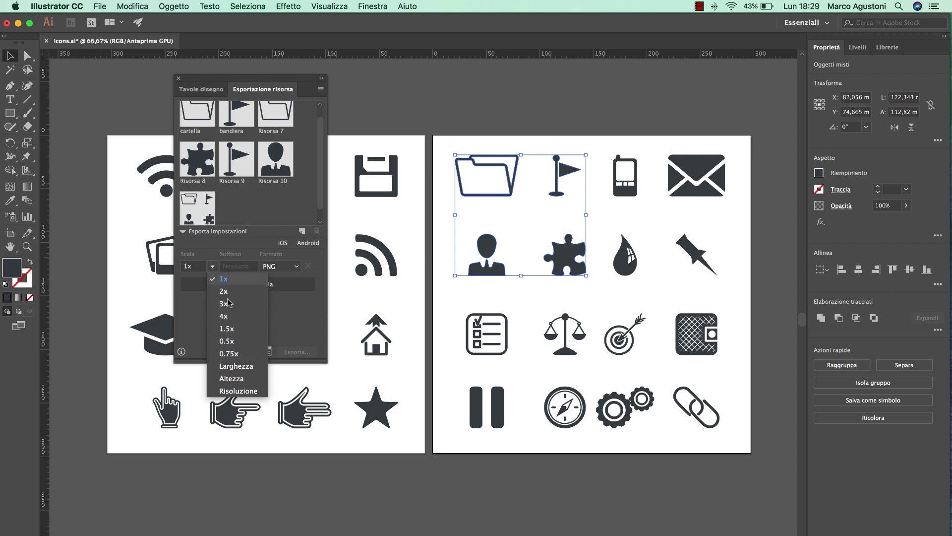
left_click(197, 303)
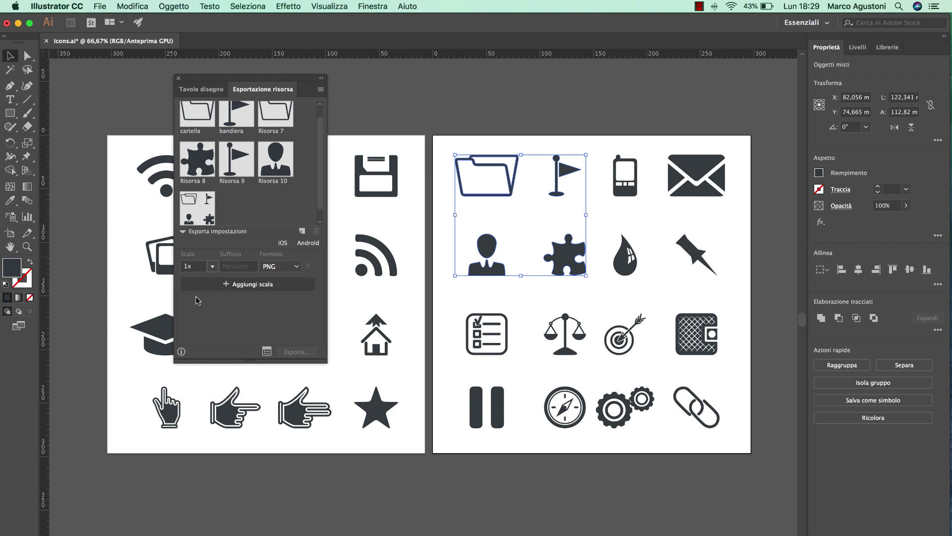
left_click(279, 266)
left_click(229, 325)
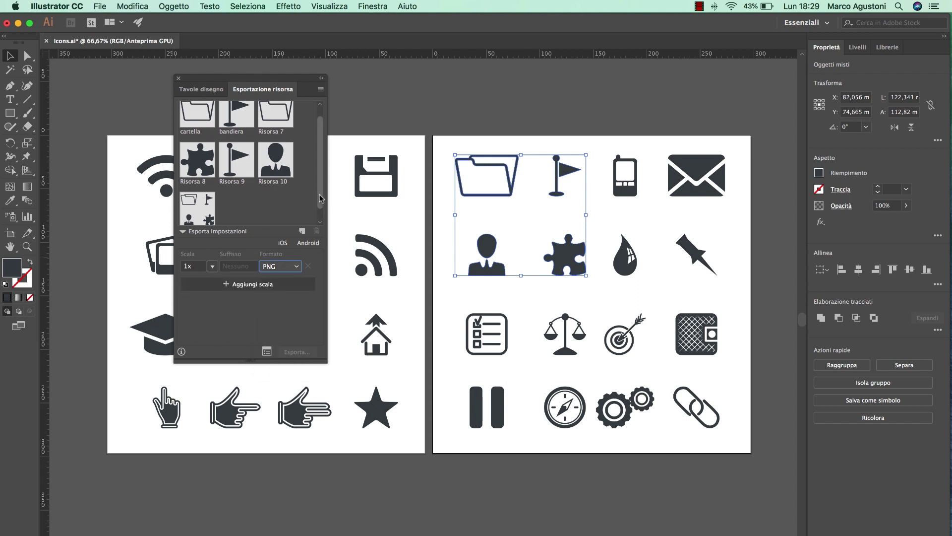
Step: Select the combined four-icon asset together with Risorsa 7 through 10
scroll(317, 190, "up", 1)
left_click(204, 209)
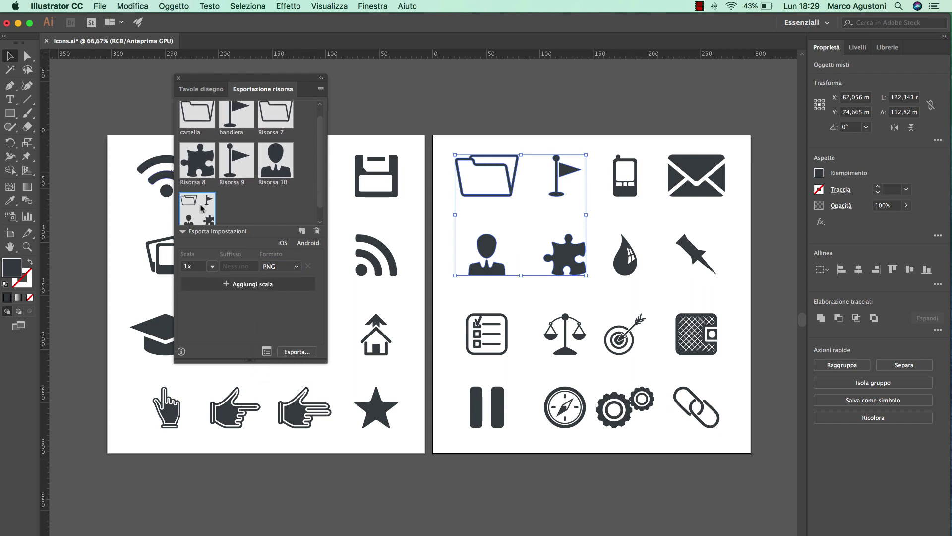
left_click(274, 163, "super")
left_click(244, 161, "super")
left_click(199, 161, "super")
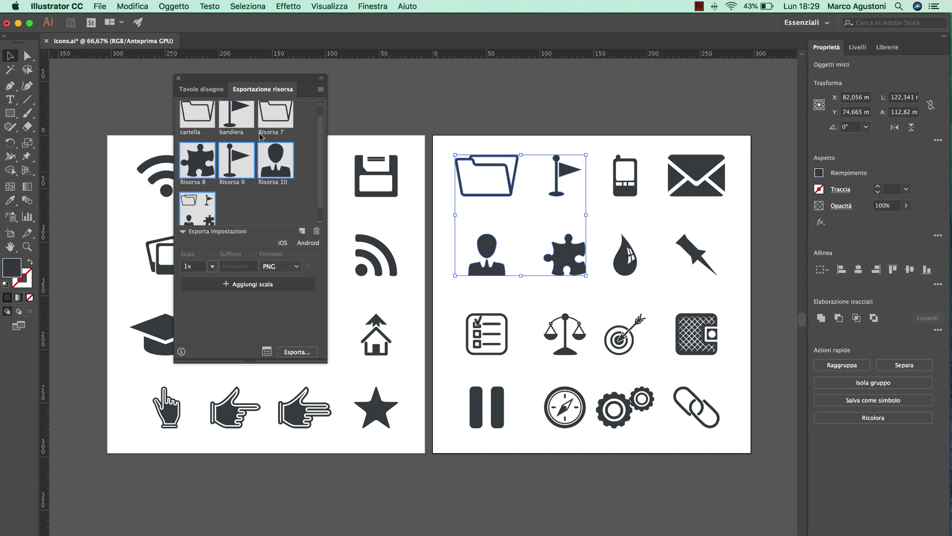
left_click(282, 115, "super")
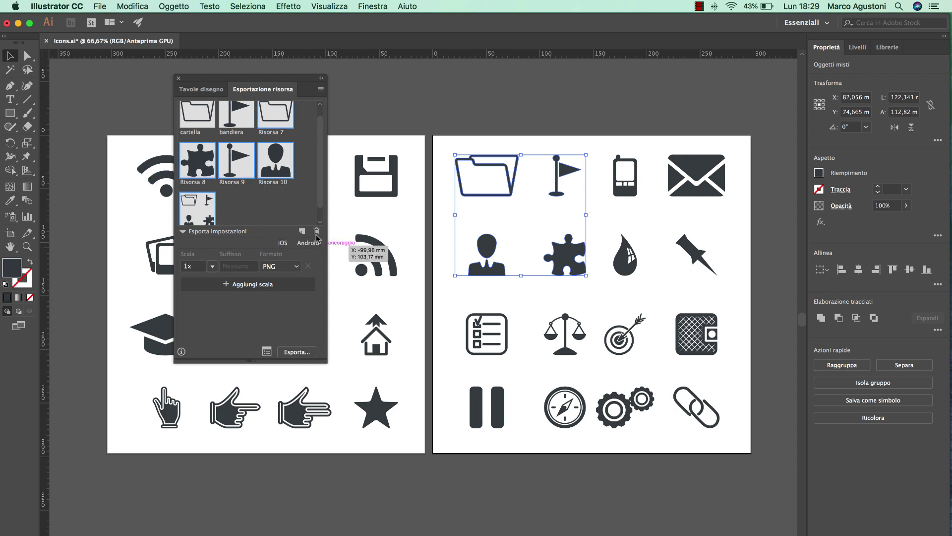
Step: Delete the selected duplicate assets, then select cartella and bandiera
left_click(316, 231)
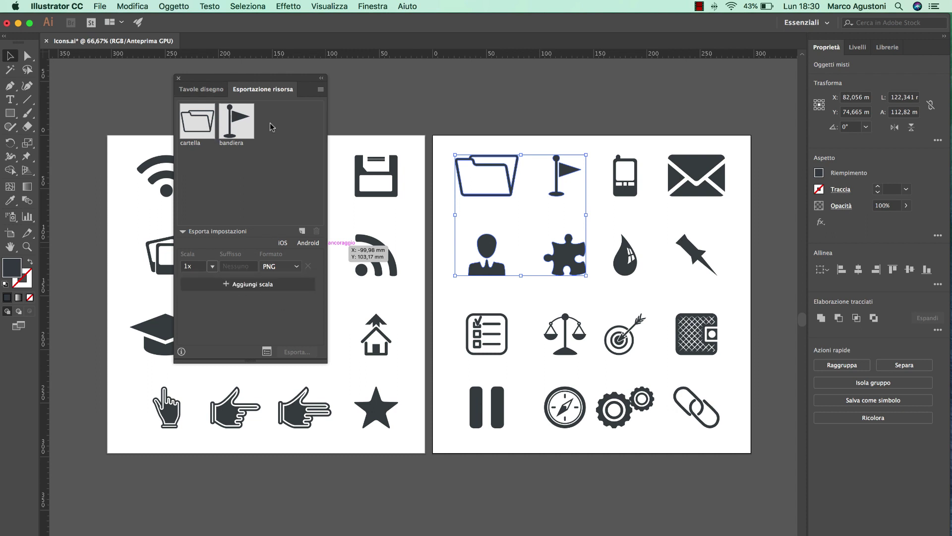
left_click(249, 126)
left_click(210, 125, "shift")
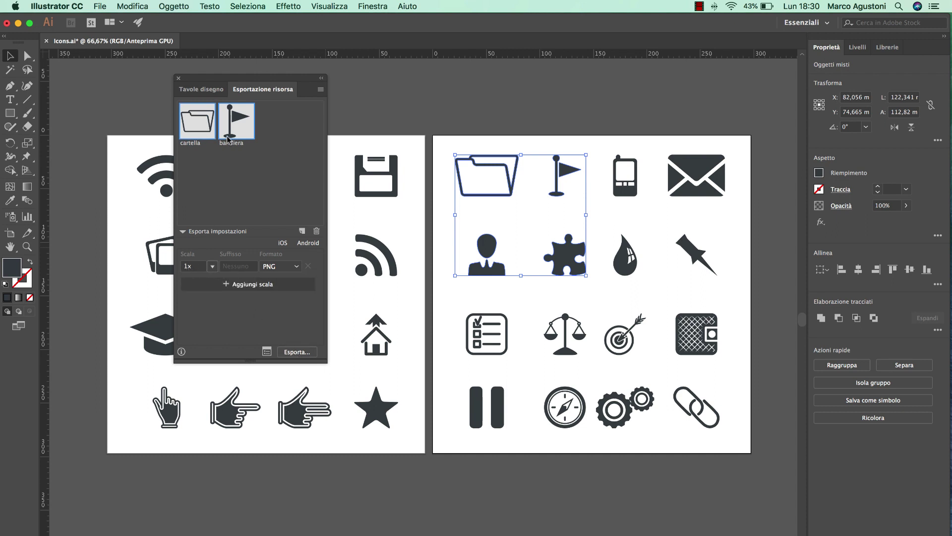
Step: Select the folder icon and add a 2x export scale row
left_click(533, 163)
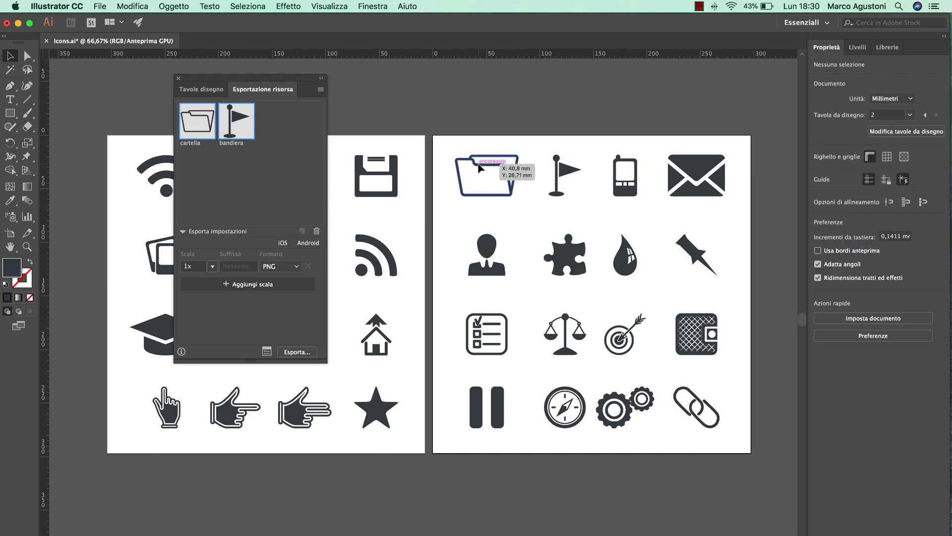
left_click(497, 177)
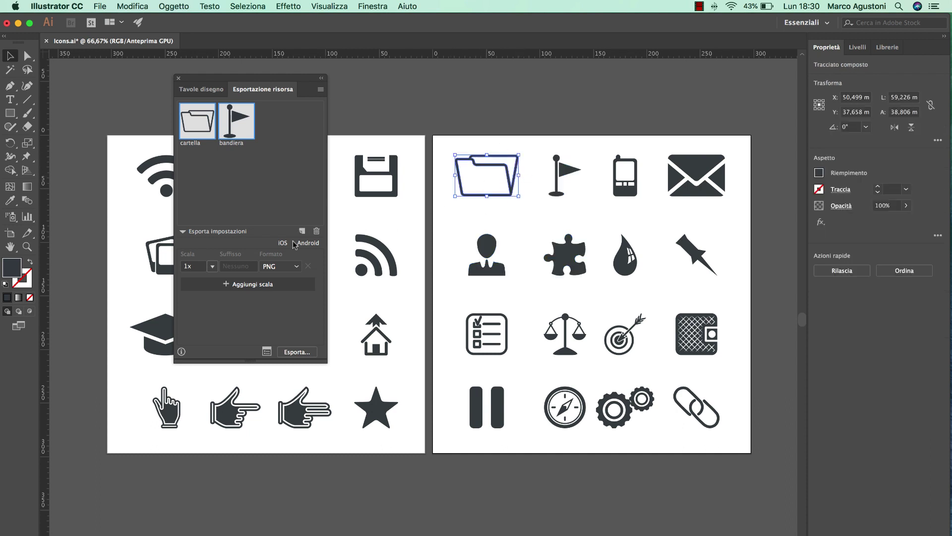
left_click(251, 285)
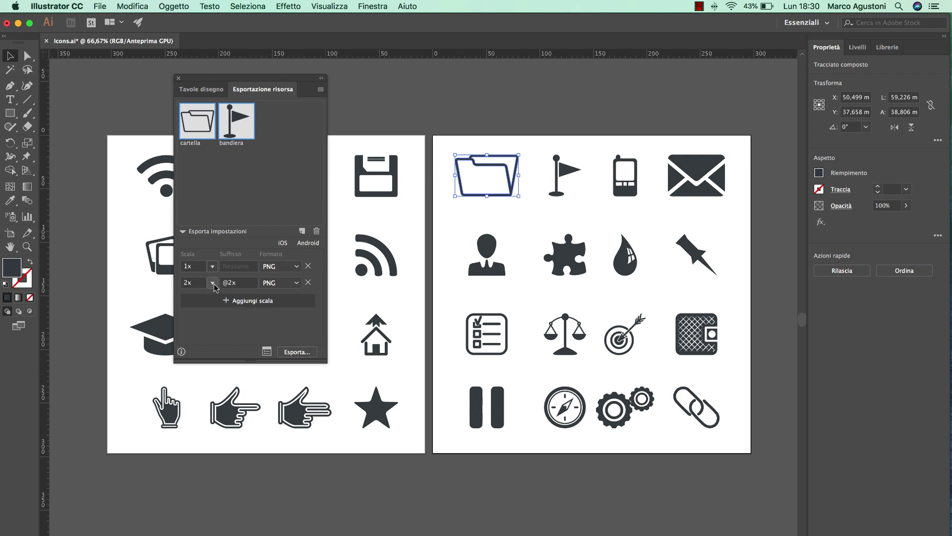
left_click(231, 152)
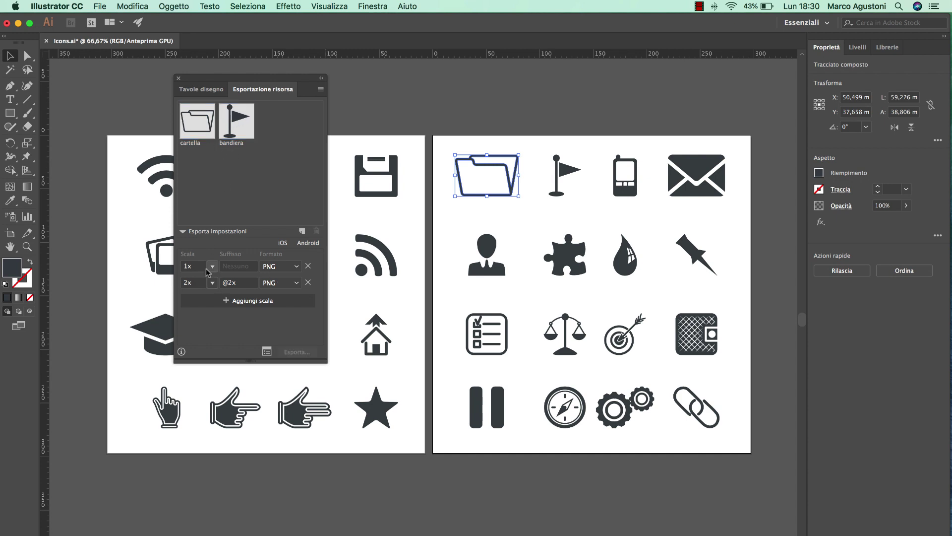
left_click(203, 125)
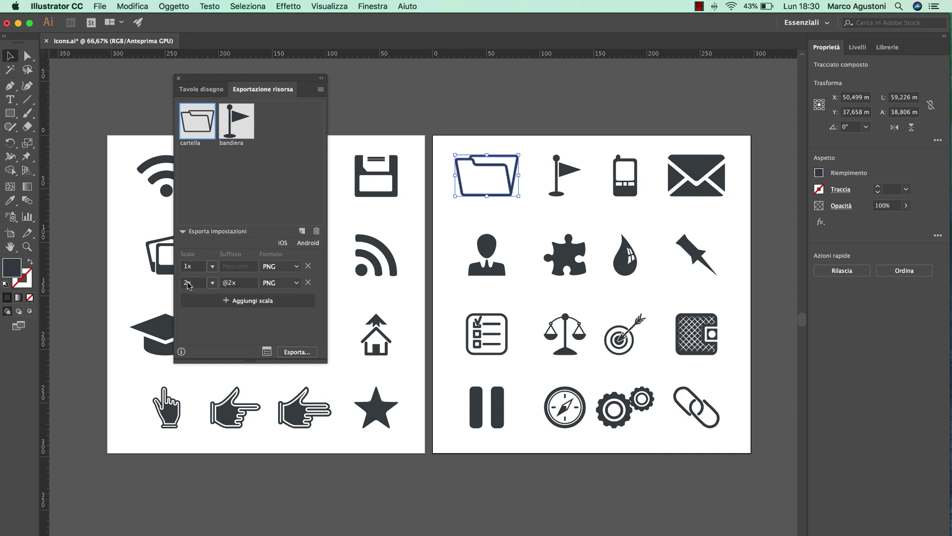
Step: Set the 2x row's format to JPG 100 and select both cartella and bandiera
left_click(278, 283)
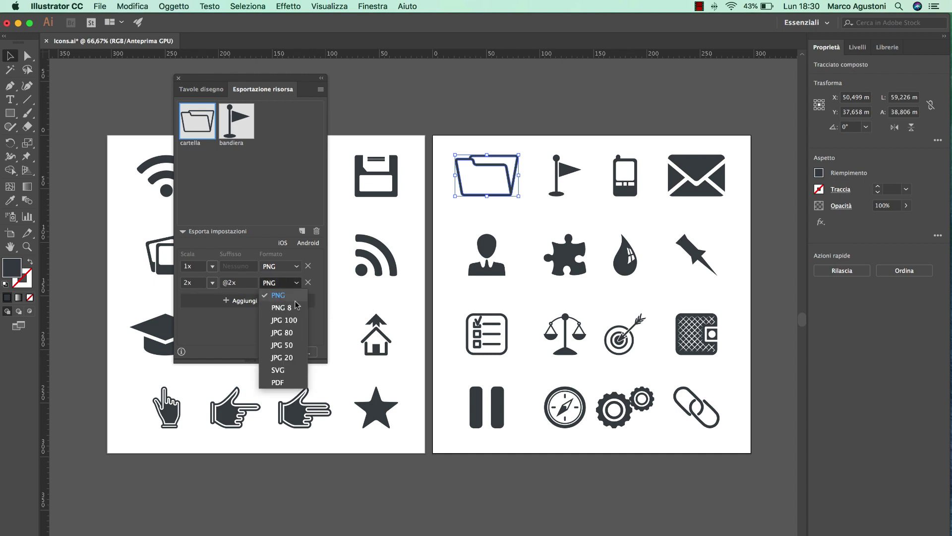
left_click(219, 351)
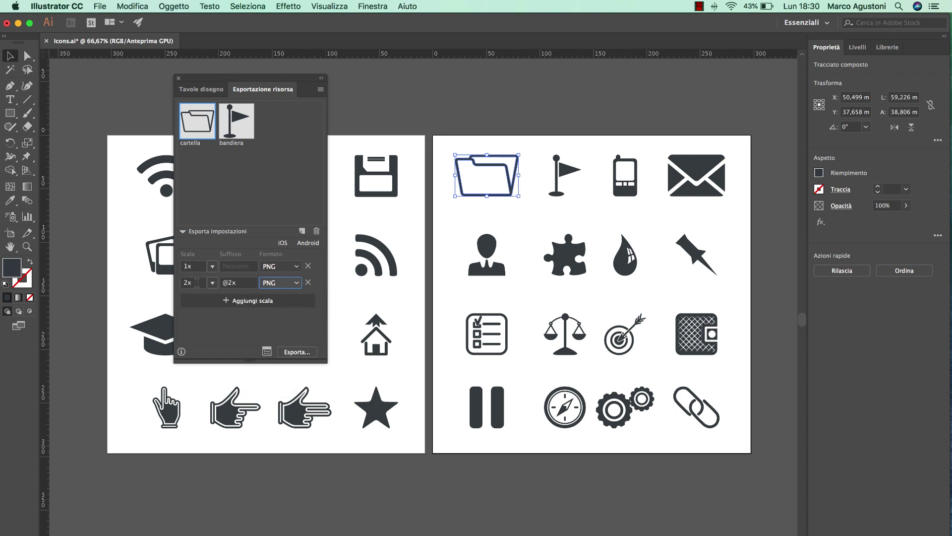
left_click(292, 284)
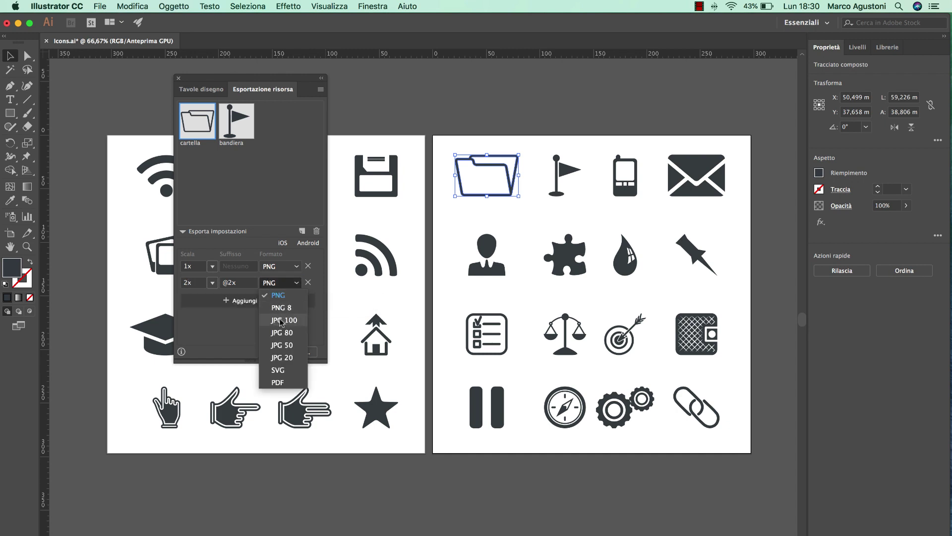
left_click(277, 370)
left_click(278, 283)
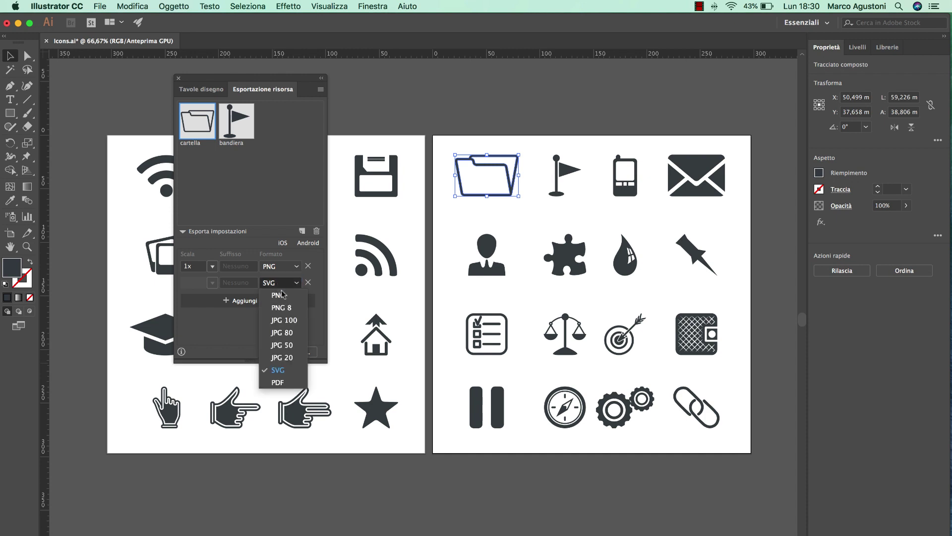
left_click(276, 283)
left_click(181, 286)
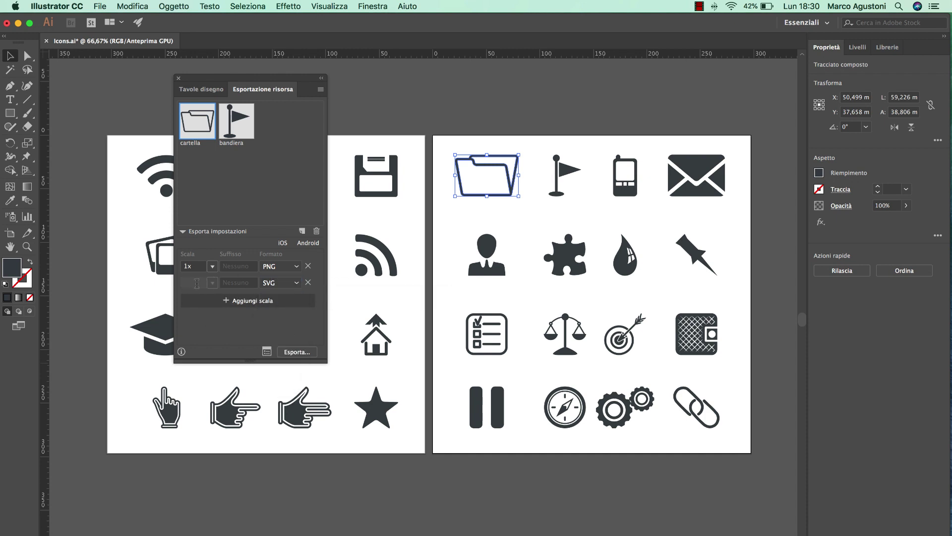
left_click(269, 285)
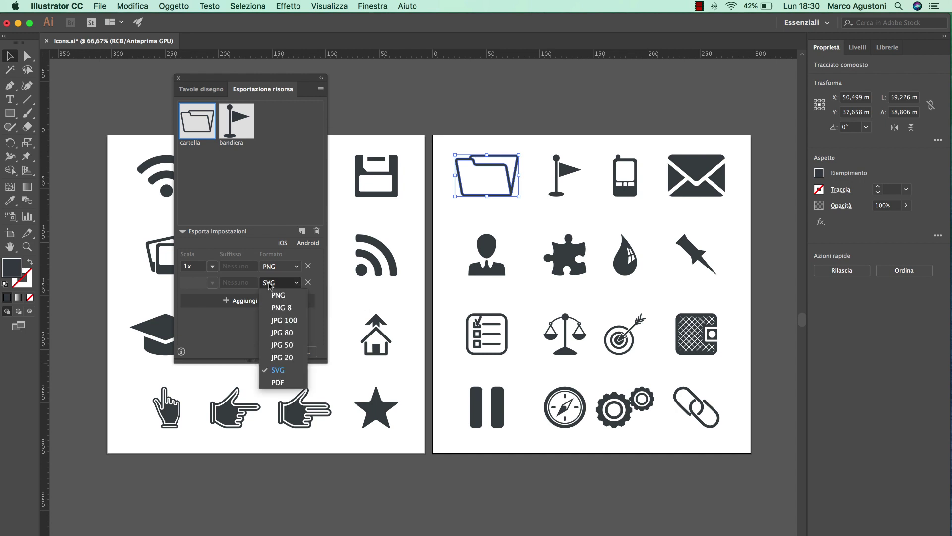
left_click(277, 320)
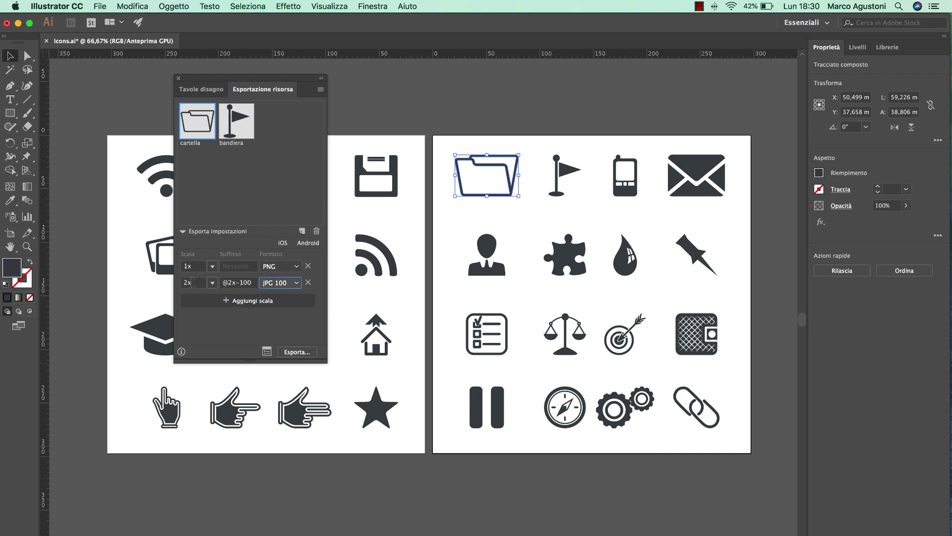
left_click(241, 132)
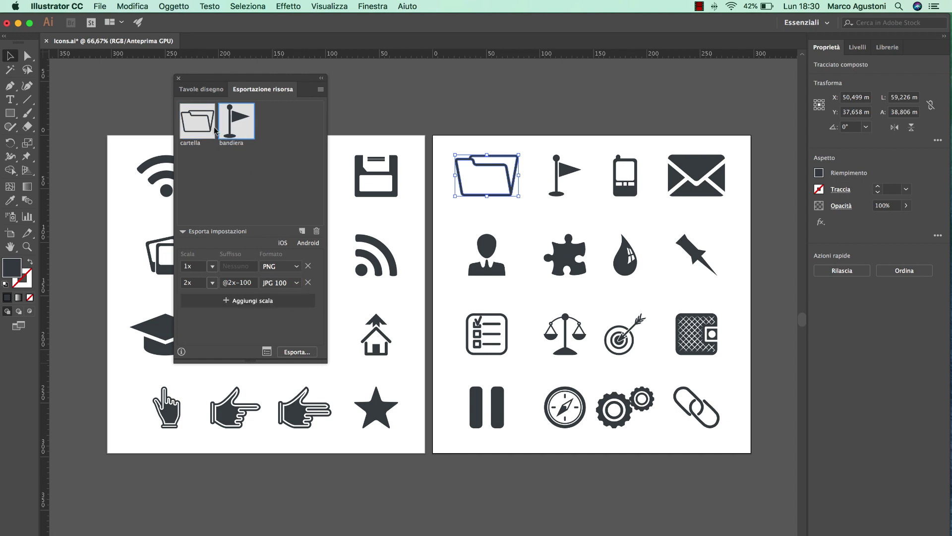
left_click(203, 126, "shift")
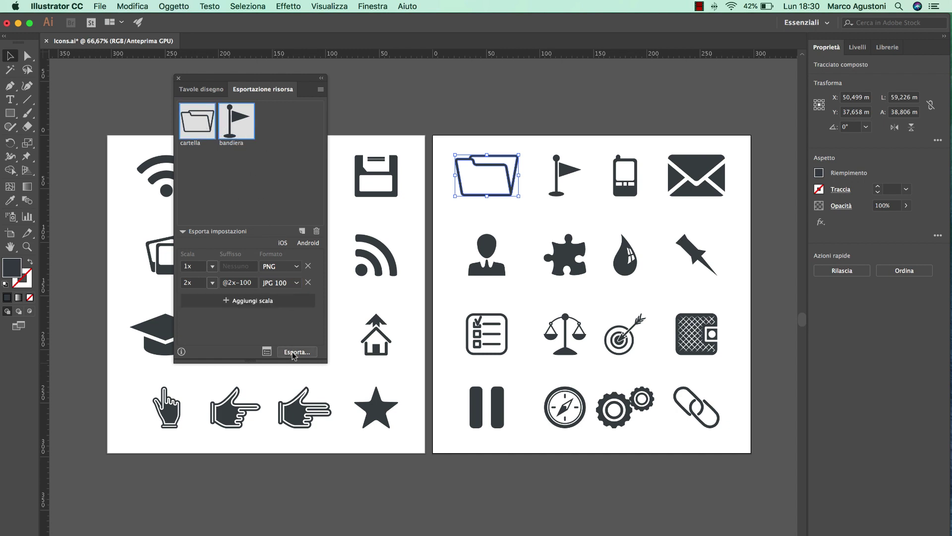